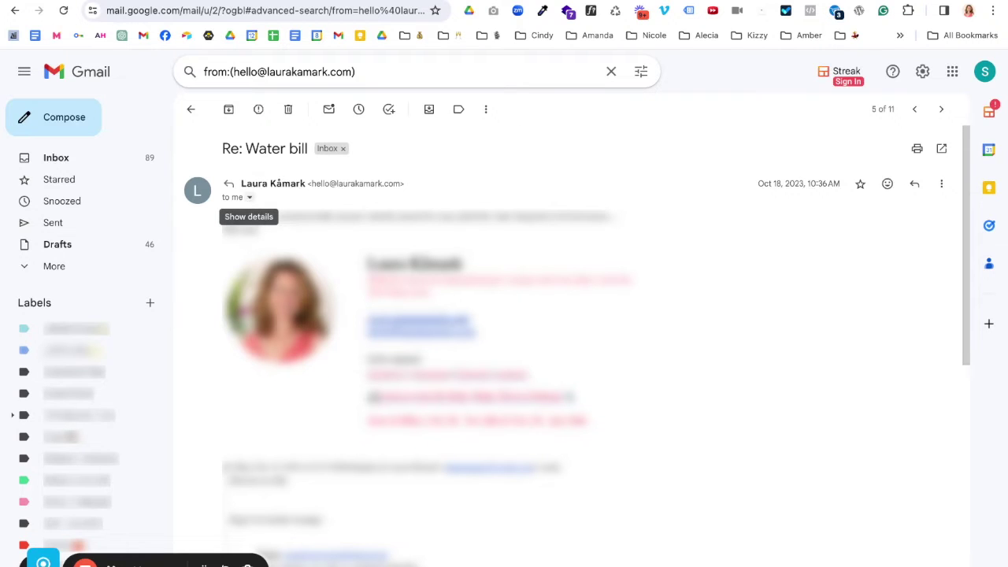
# Show the message details of the "Re: Water bill" email and the "Contact number for Antigua trip" email.
pyautogui.click(250, 198)
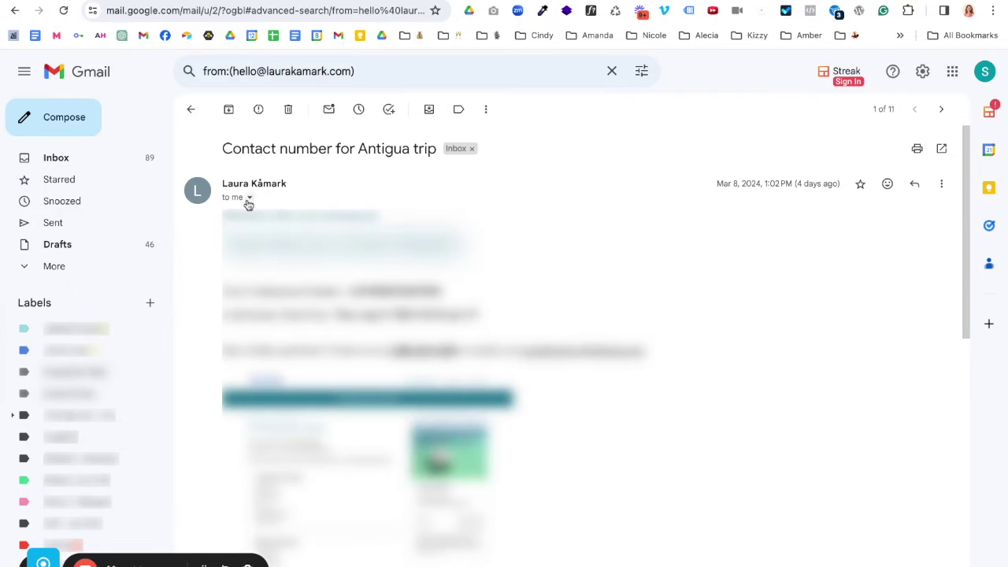
pyautogui.click(250, 198)
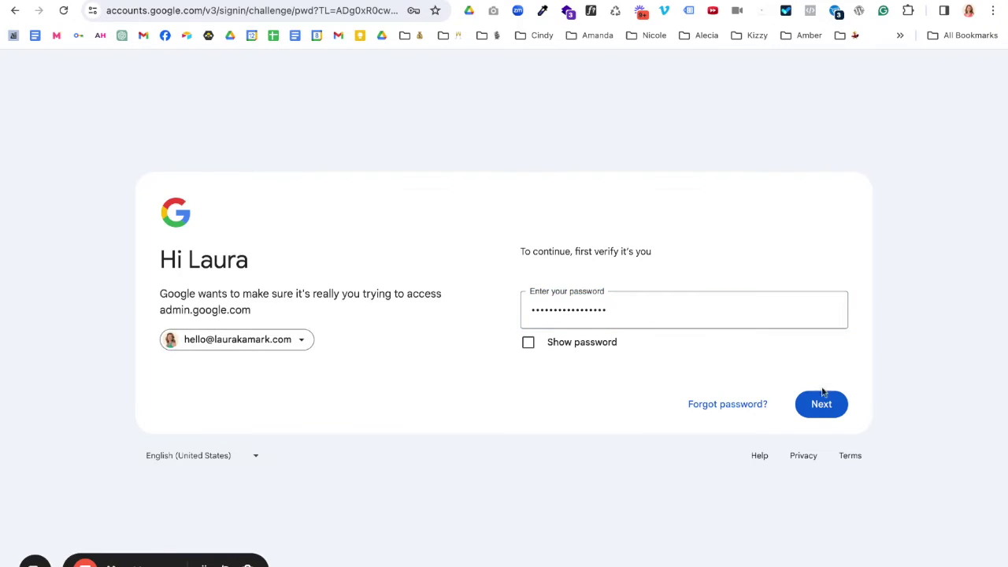
# Complete the password verification for the Google Admin console and open the Gmail settings of Google Workspace.
pyautogui.click(823, 393)
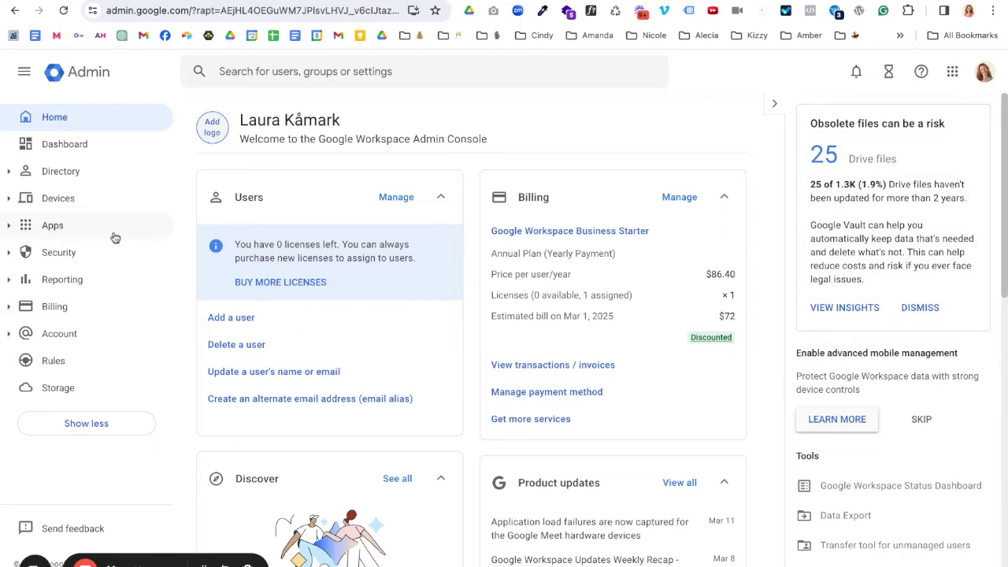
pyautogui.click(9, 228)
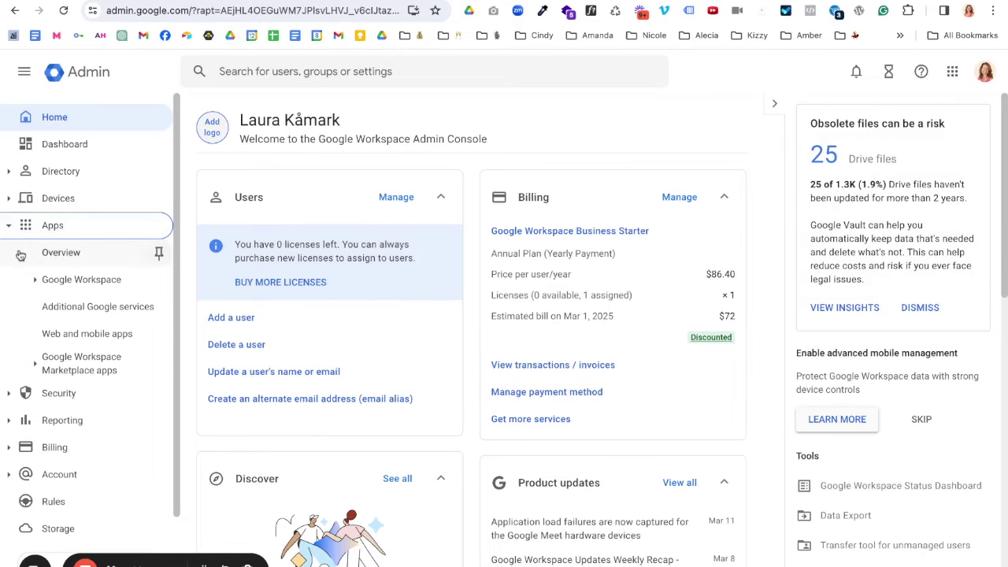
pyautogui.click(49, 283)
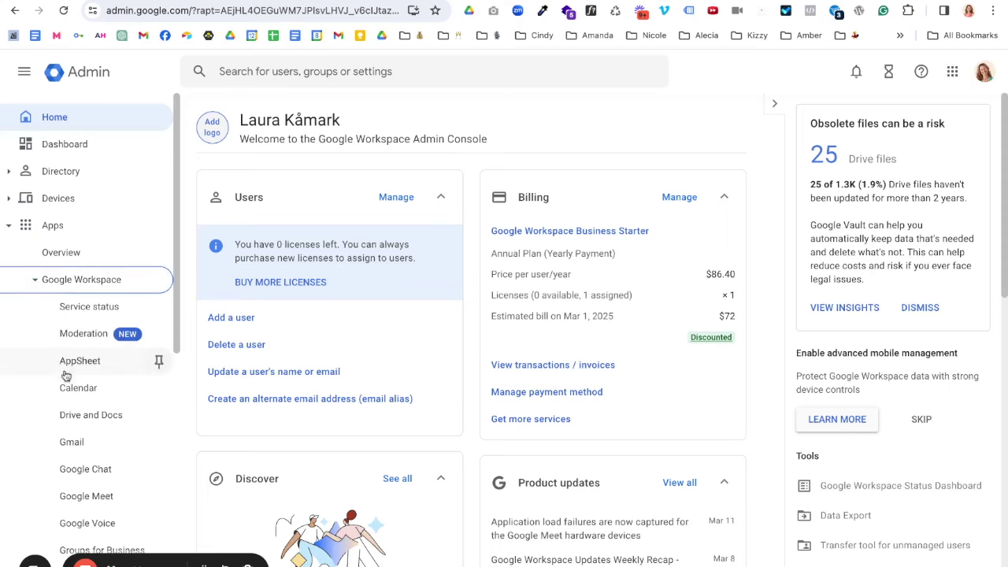
pyautogui.click(73, 443)
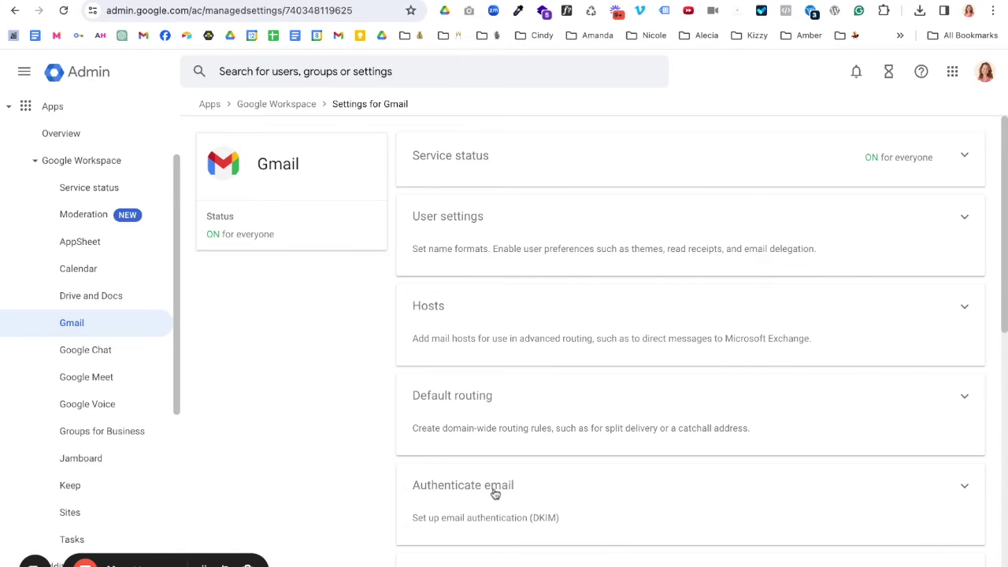
# Search the admin settings for "dkim" and open the DKIM authentication setting.
pyautogui.click(354, 70)
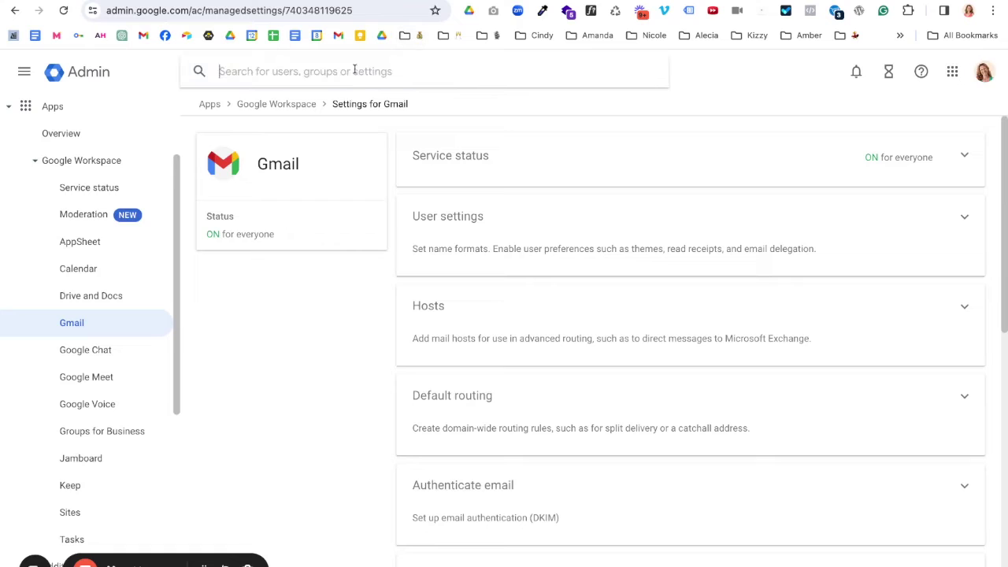
pyautogui.write('dkim')
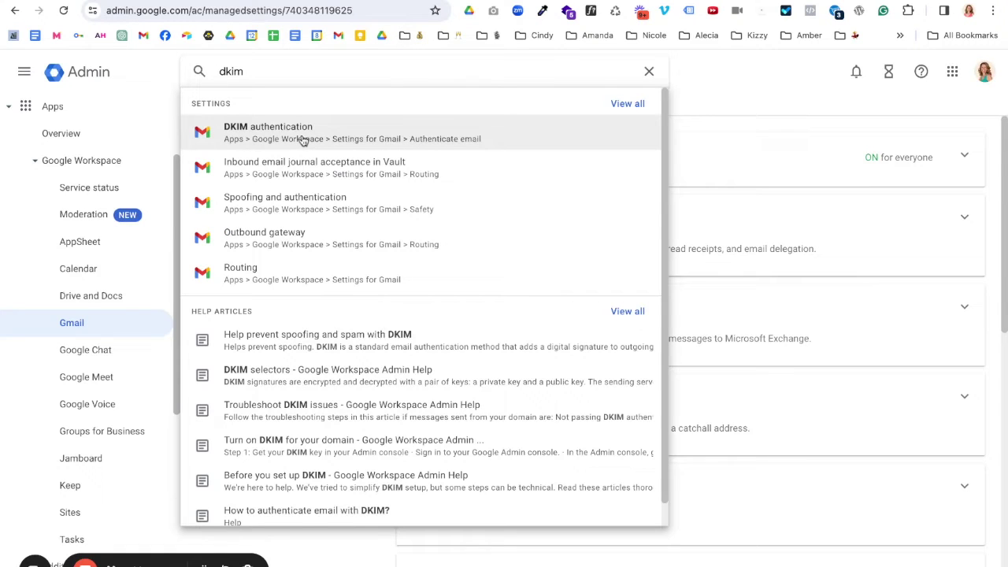
pyautogui.click(281, 135)
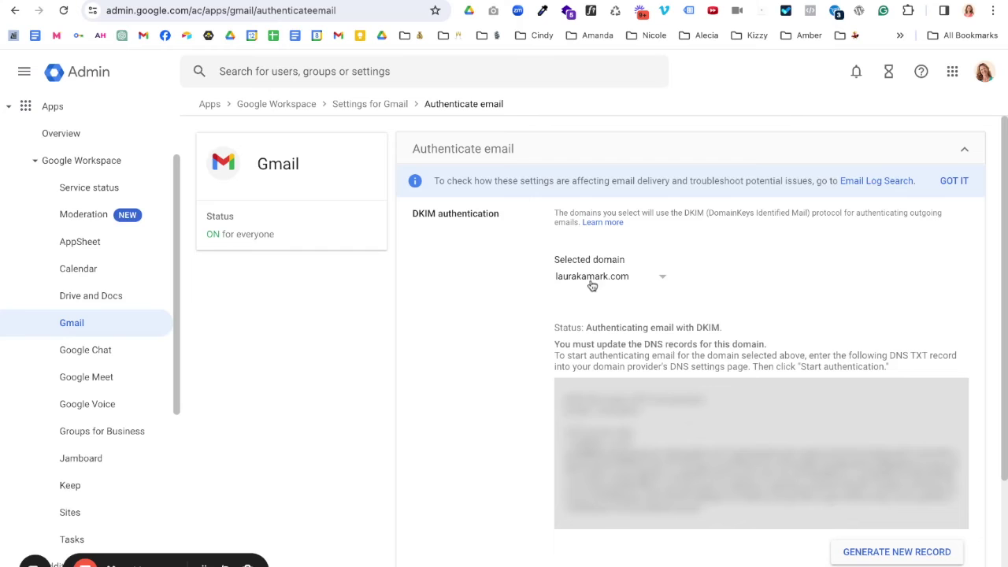
# Generate a new DKIM record for easybreezycheese.com with a 2048-bit key and the prefix selector google, and highlight its TXT value.
pyautogui.click(663, 279)
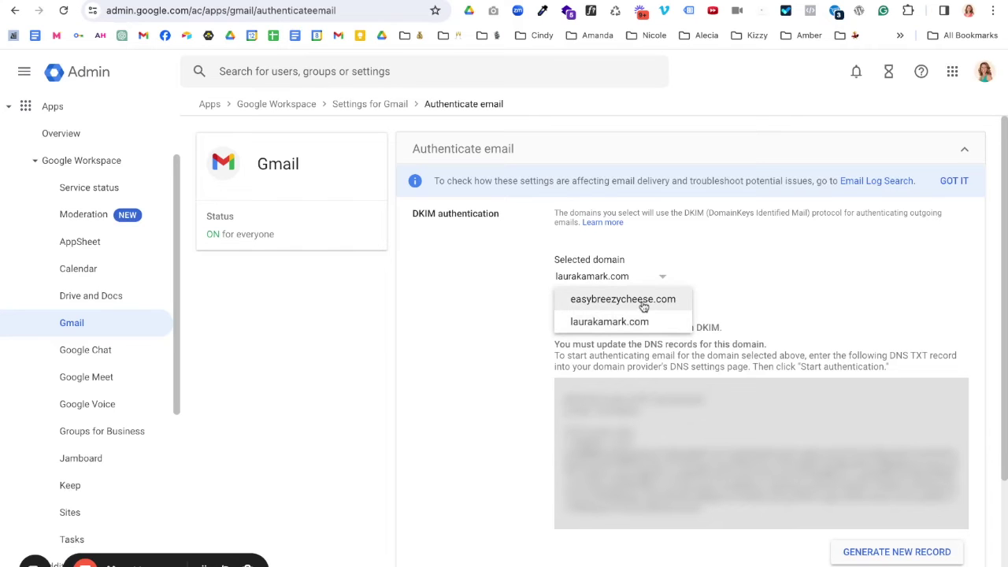
pyautogui.click(643, 305)
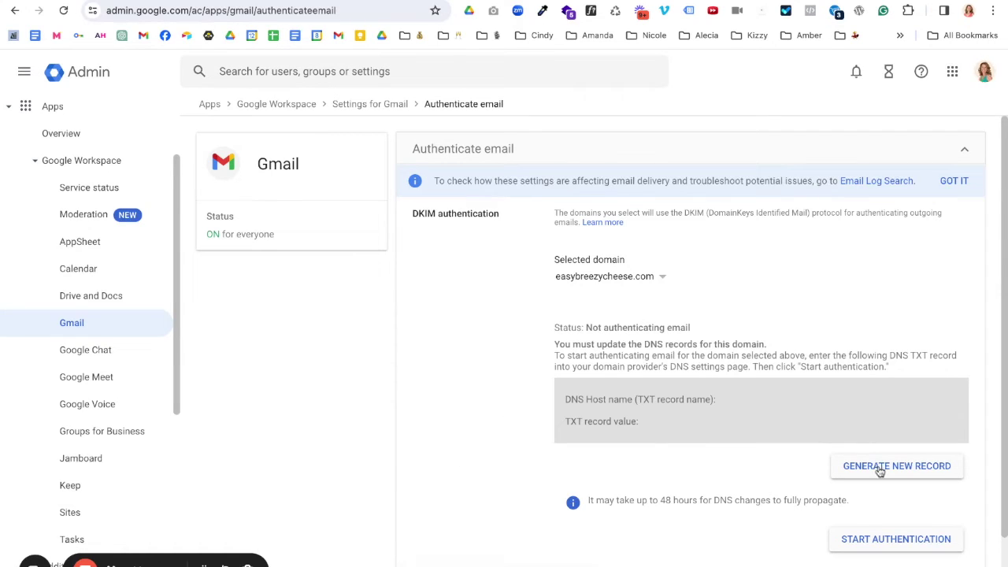
pyautogui.click(880, 469)
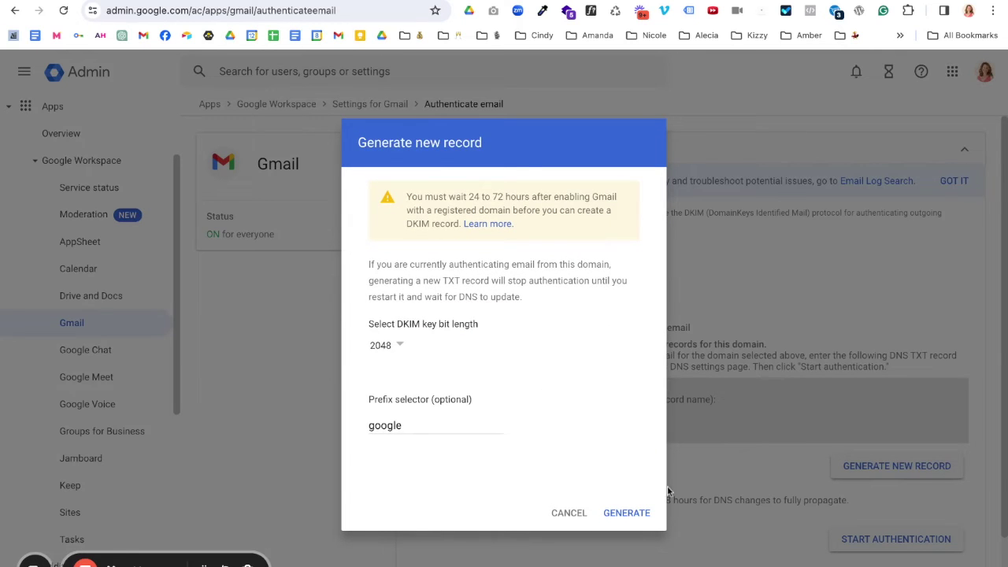
pyautogui.click(626, 513)
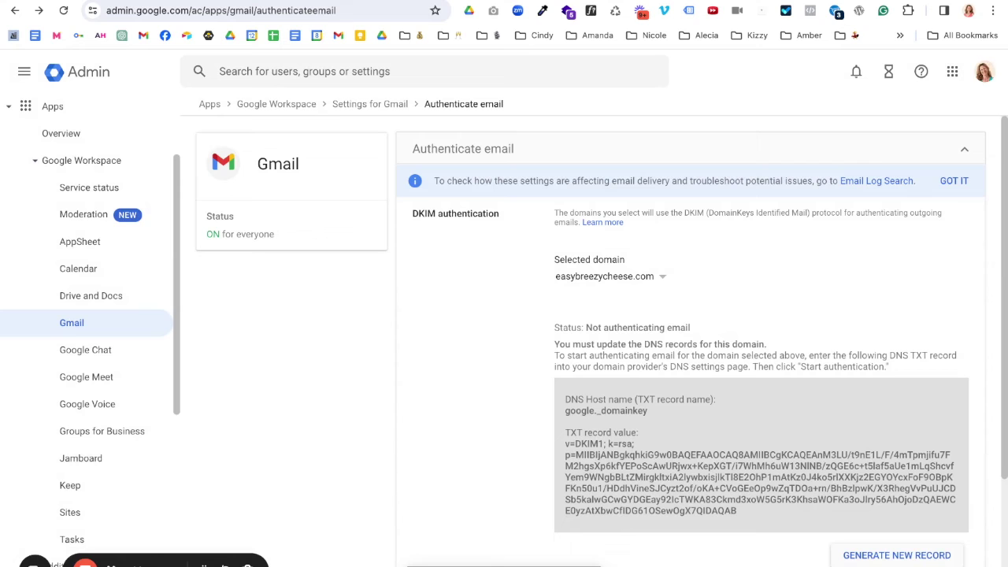
pyautogui.tripleClick(749, 512)
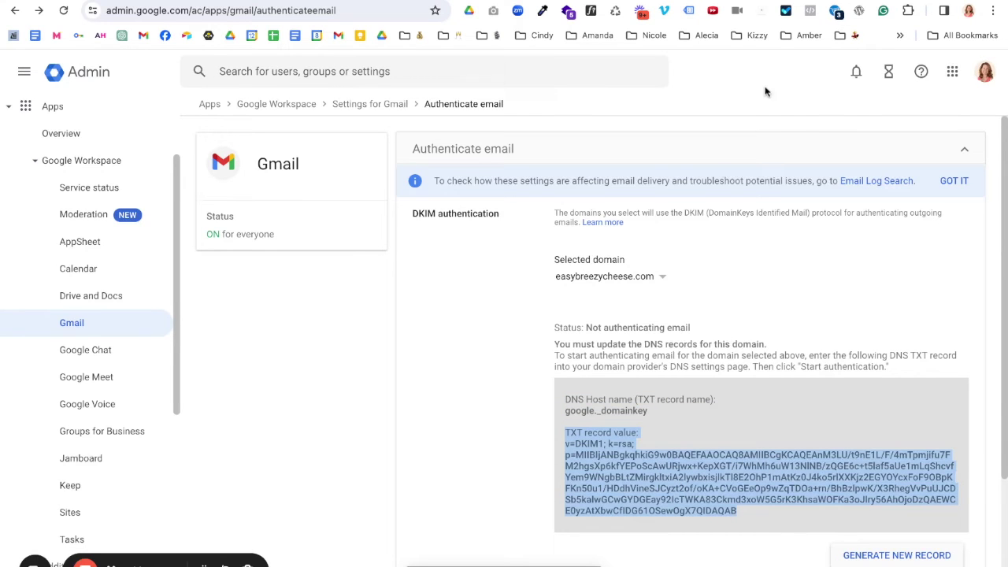
pyautogui.click(705, 296)
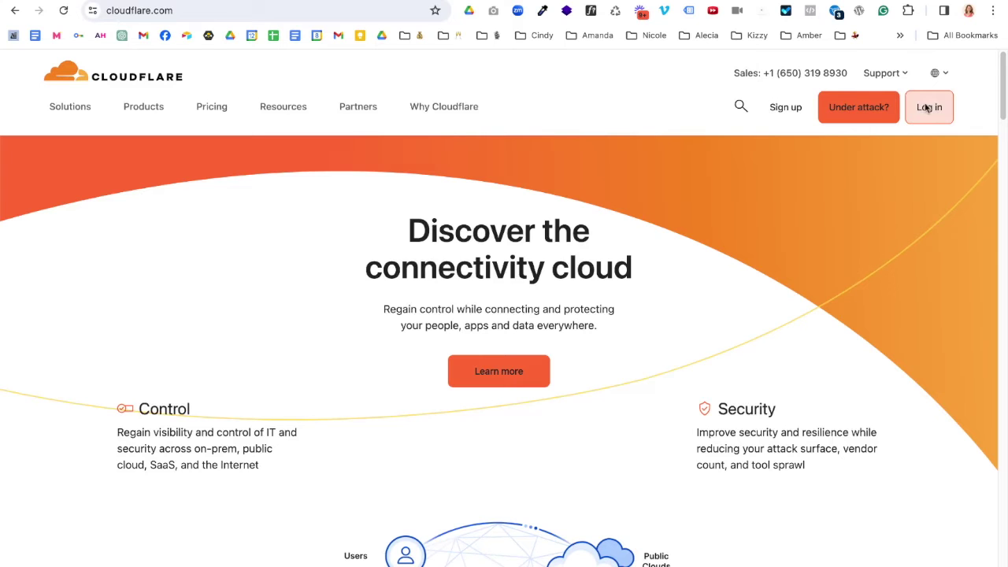
# Log in to Cloudflare and open the DNS records of easybreezycheese.com.
pyautogui.click(929, 108)
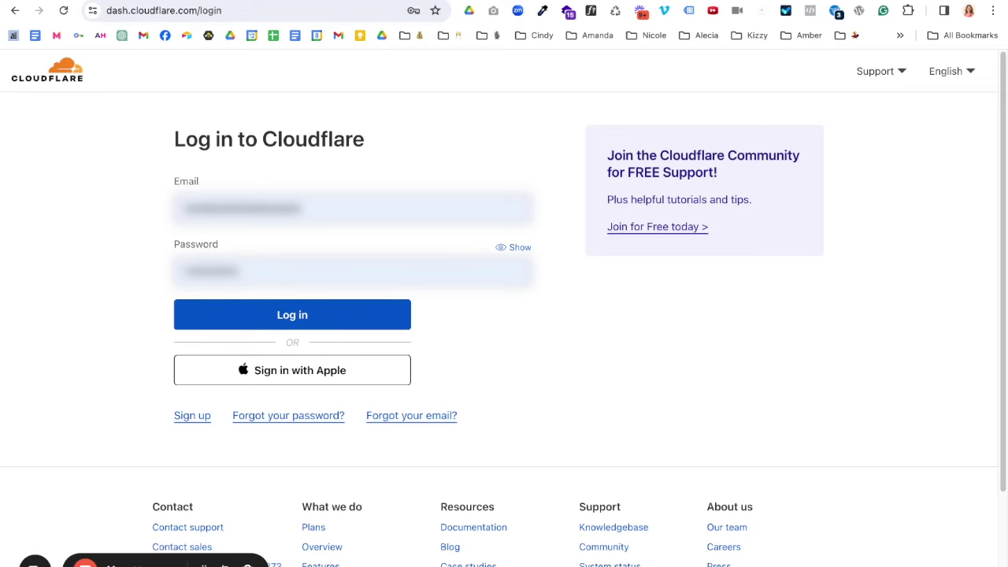
pyautogui.press('Return')
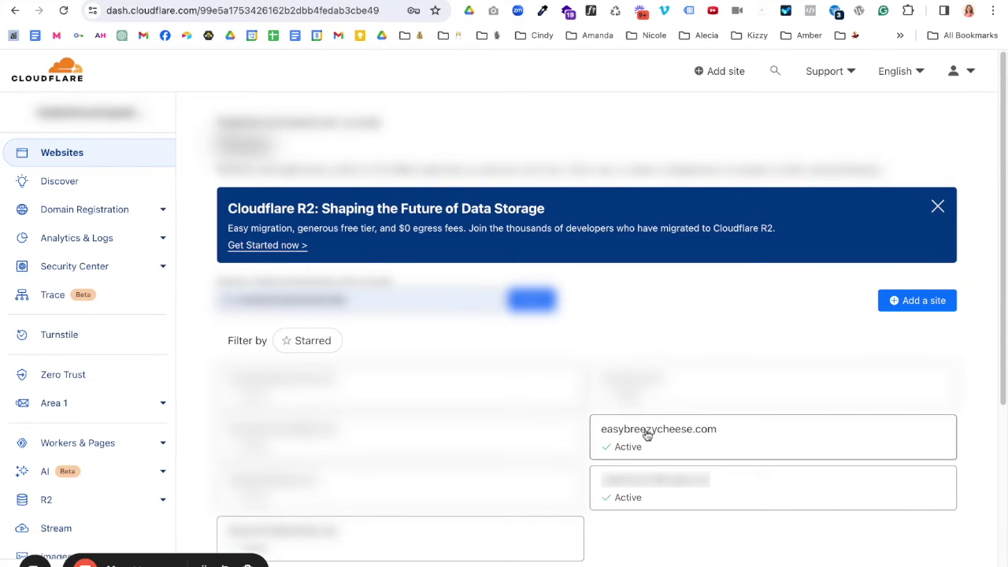
pyautogui.click(647, 435)
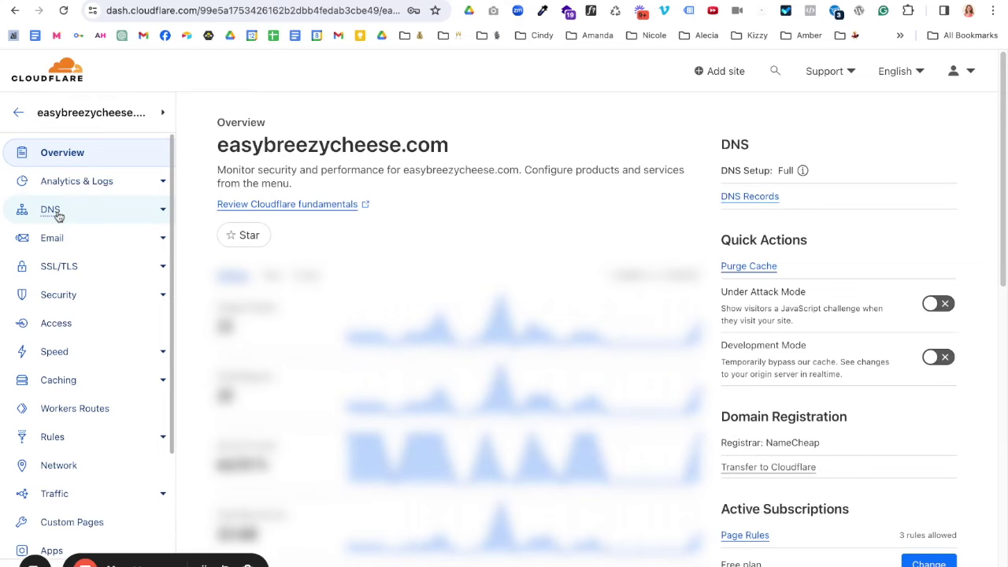
pyautogui.click(51, 209)
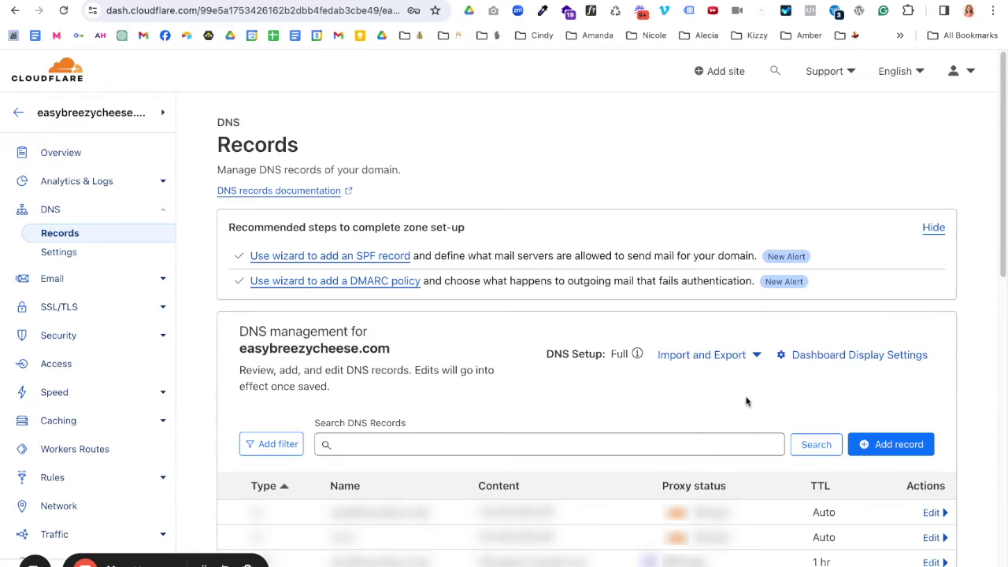
# Start a new DNS record for easybreezycheese.com and try to set its type to TXT.
pyautogui.click(890, 445)
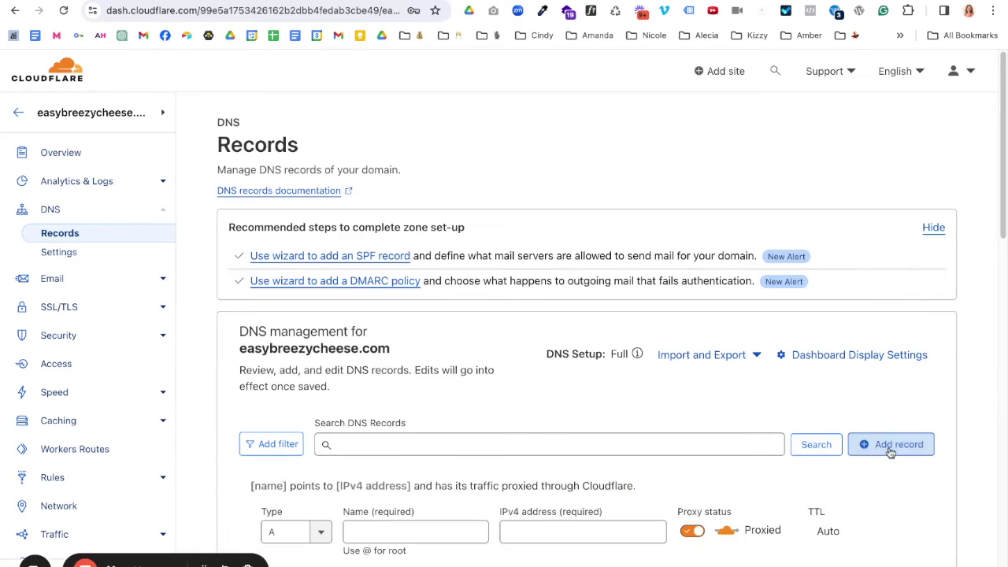
pyautogui.scroll(-2, 425, 410)
pyautogui.click(287, 383)
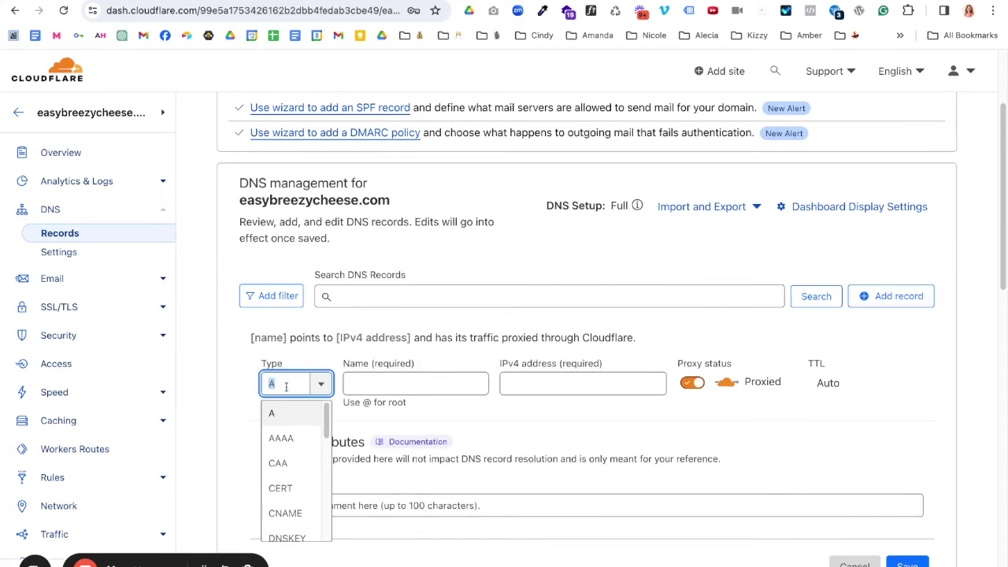
pyautogui.write('txt')
pyautogui.click(285, 427)
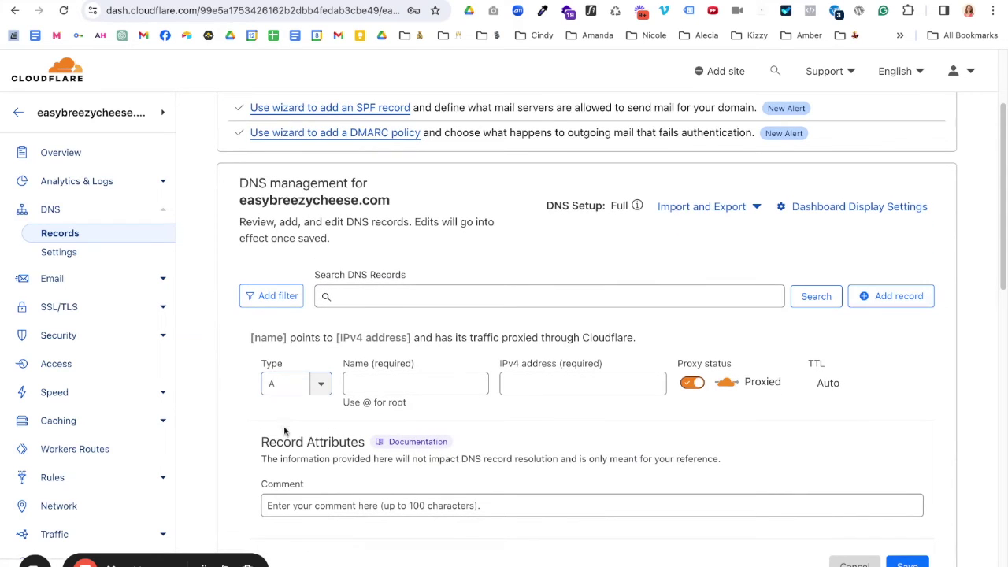
# Copy the DKIM host name google._domainkey from the Google Admin console into the new Cloudflare record's name.
pyautogui.hotkey('ctrl', 'Tab')
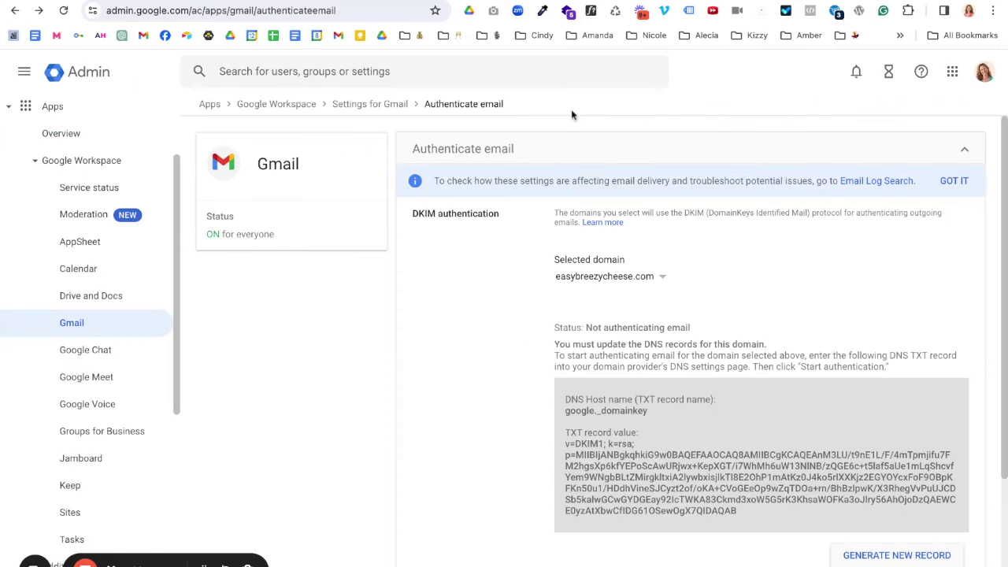
pyautogui.tripleClick(650, 409)
pyautogui.moveTo(650, 409); pyautogui.dragTo(565, 418)
pyautogui.hotkey('ctrl', 'c')
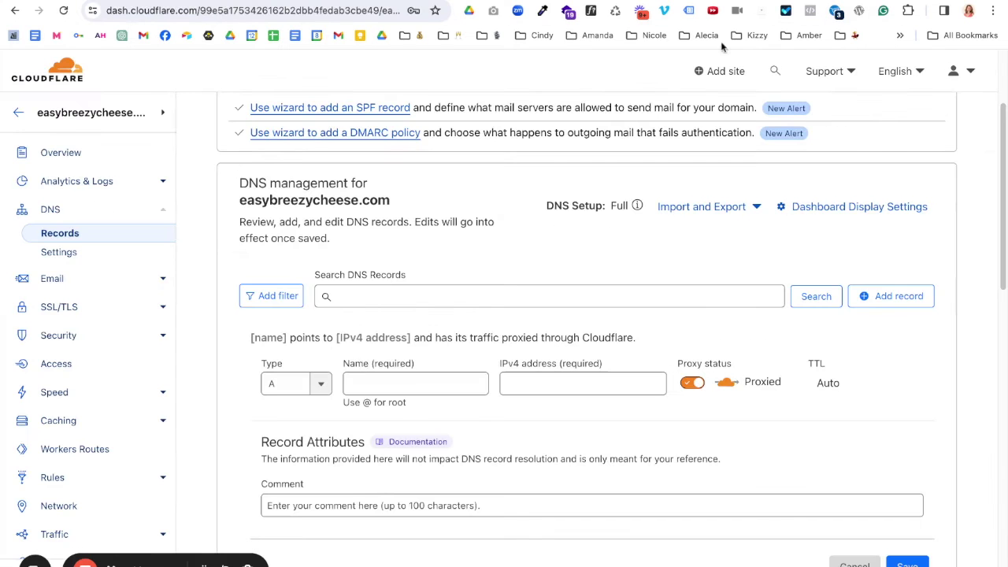
pyautogui.click(401, 383)
pyautogui.hotkey('ctrl', 'v')
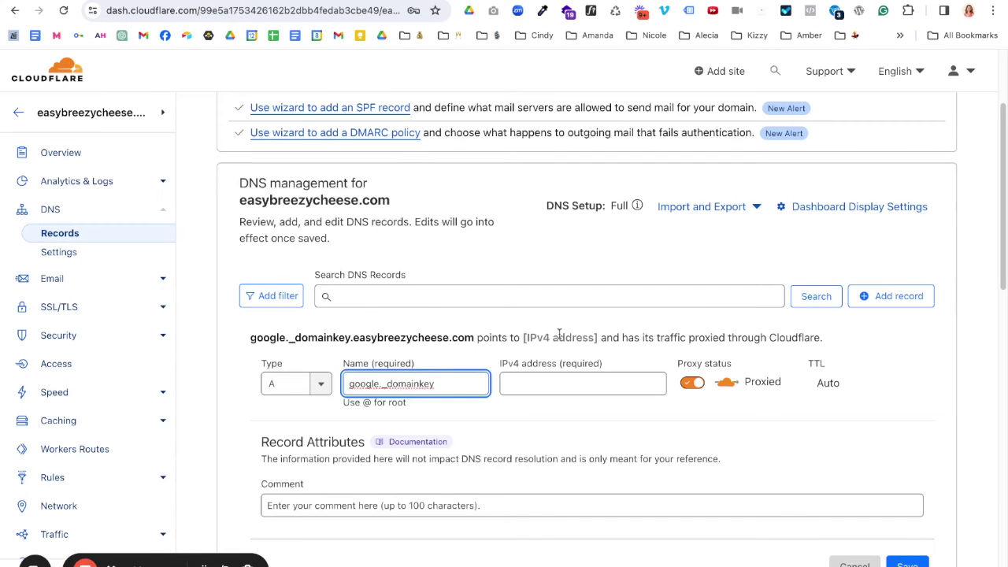
# Copy the generated DKIM TXT record value from the Google Admin console and paste it as the Cloudflare record's IPv4 address.
pyautogui.hotkey('ctrl', 'Tab')
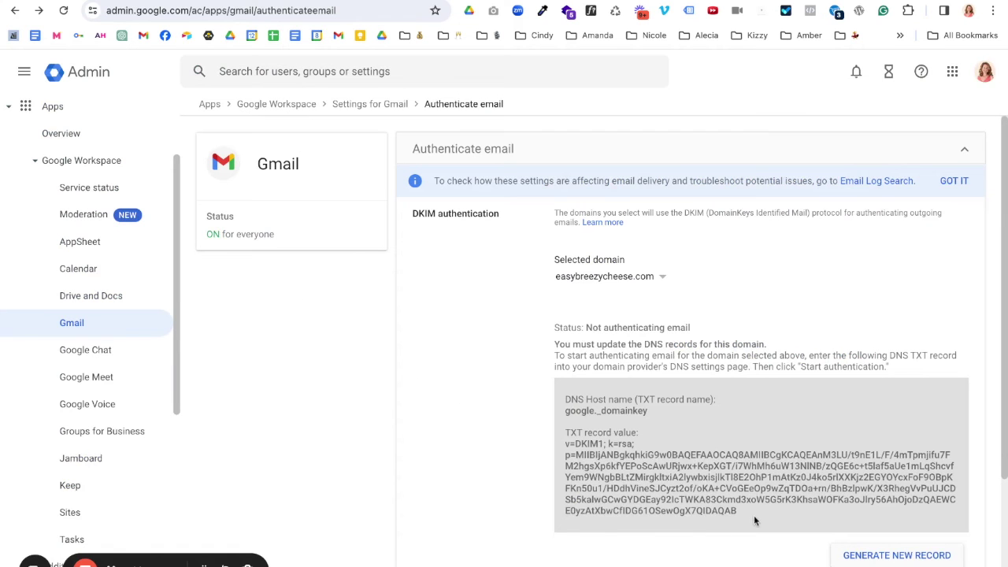
pyautogui.moveTo(754, 515); pyautogui.dragTo(561, 447)
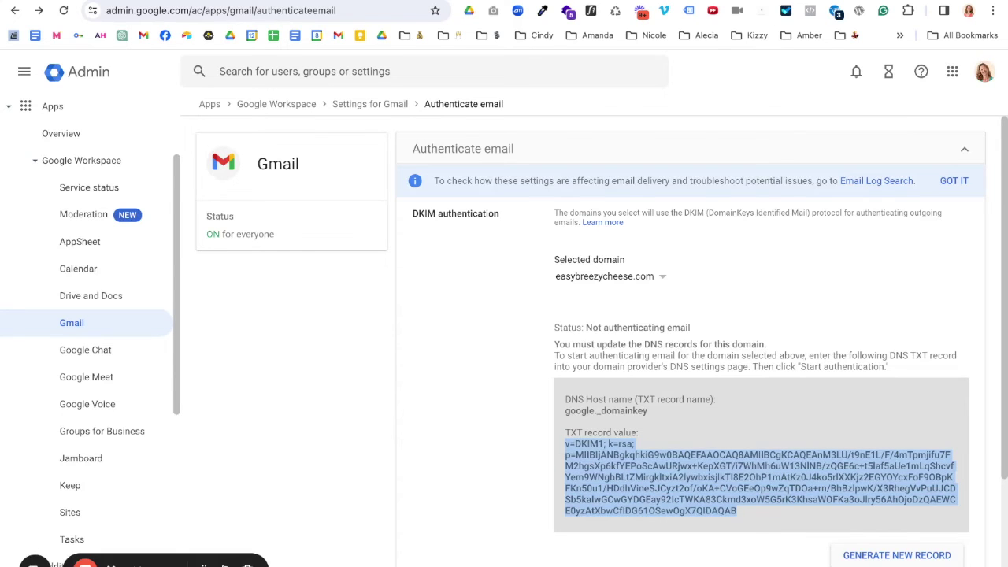
pyautogui.hotkey('ctrl', 'Tab')
pyautogui.click(566, 381)
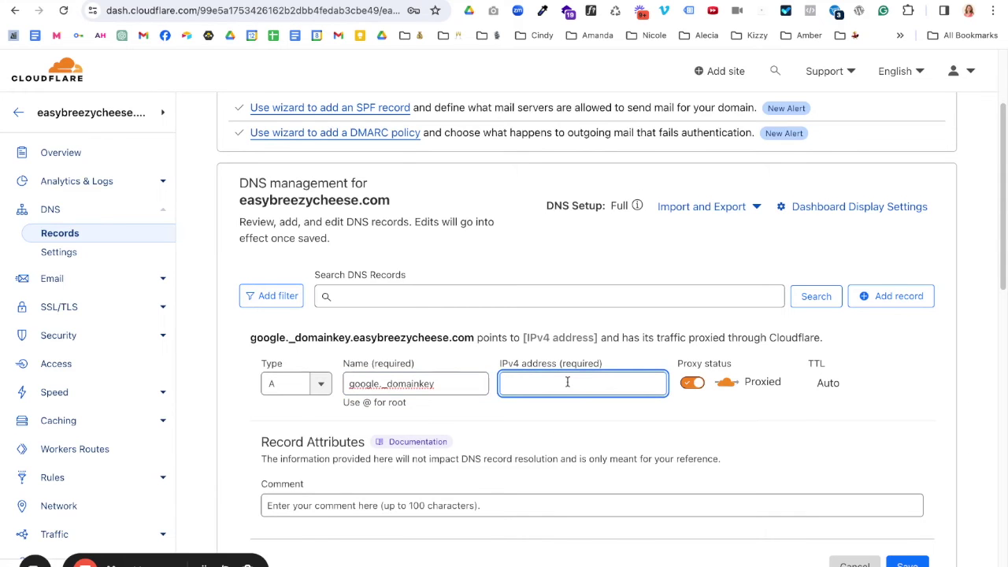
pyautogui.hotkey('ctrl', 'v')
# Set the type of the google._domainkey record to TXT.
pyautogui.click(307, 465)
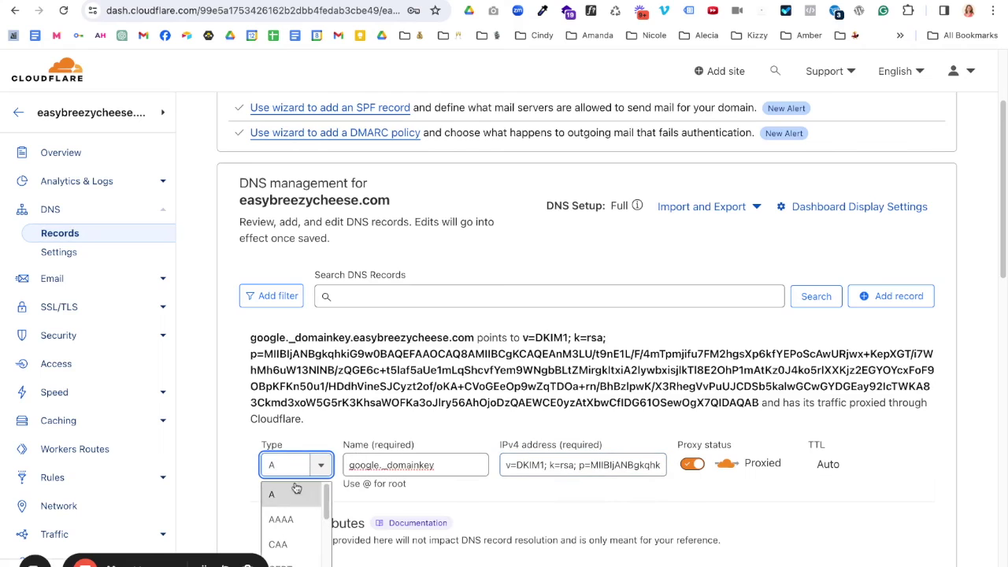
pyautogui.write('txt')
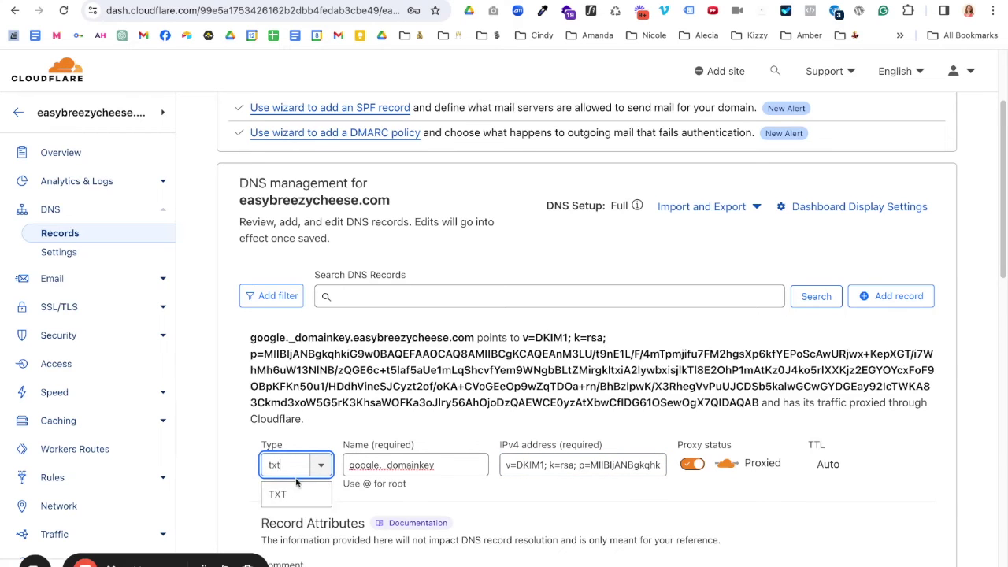
pyautogui.click(306, 502)
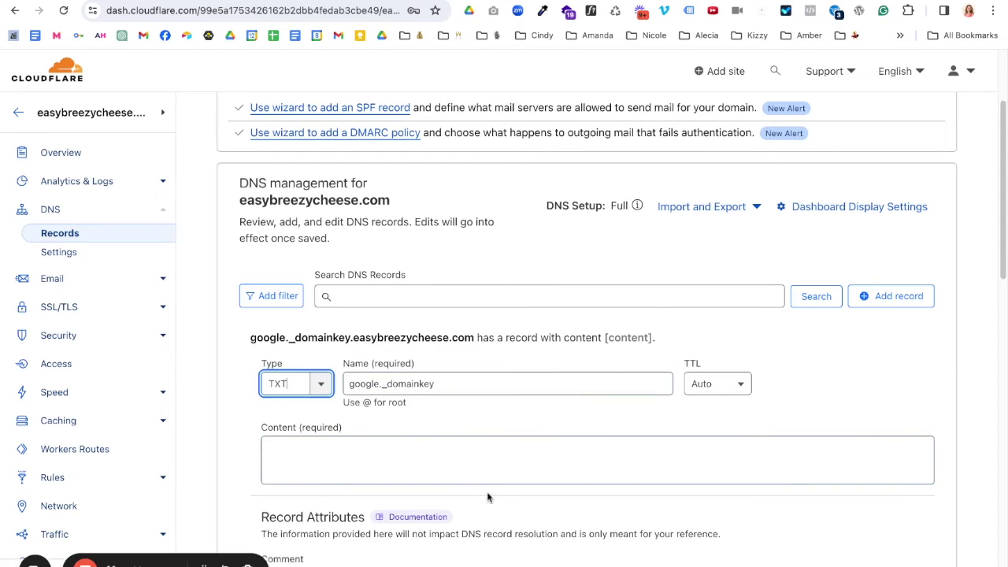
# Paste the copied DKIM value as the content of the google._domainkey TXT record and save the record.
pyautogui.click(488, 455)
pyautogui.hotkey('ctrl', 'v')
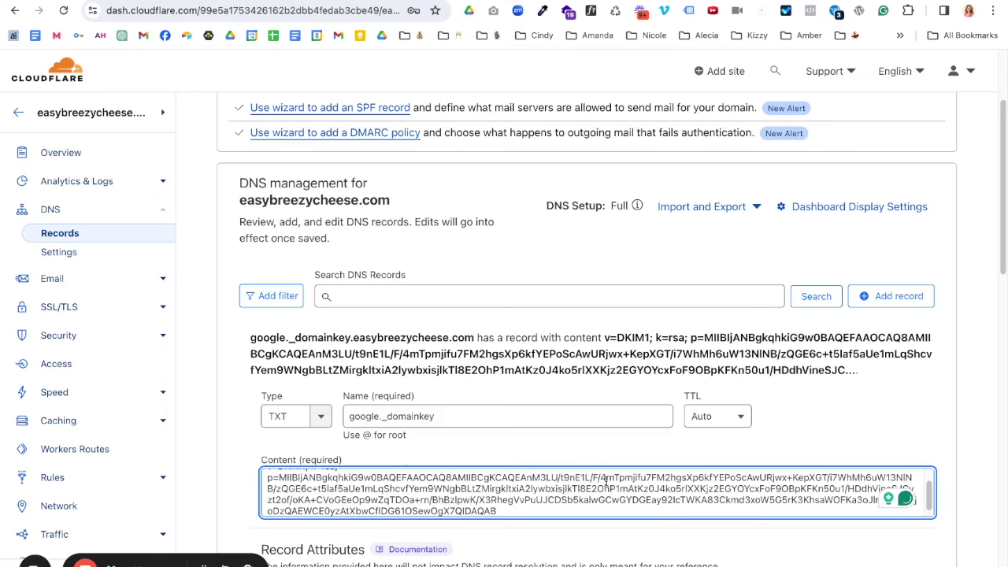
pyautogui.scroll(-2, 853, 421)
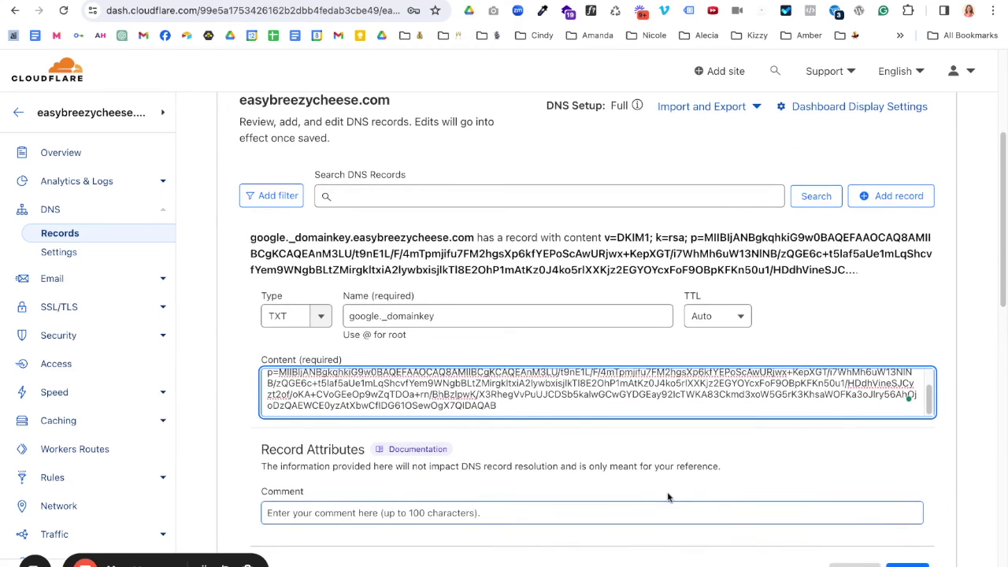
pyautogui.click(907, 565)
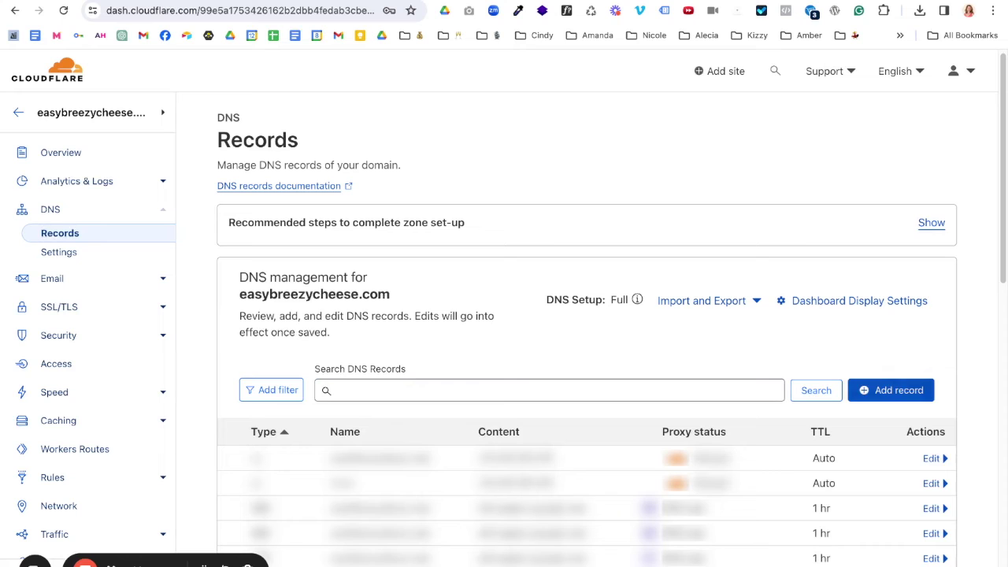
# Start a new DNS record for easybreezycheese.com with type TXT and the name @.
pyautogui.click(314, 478)
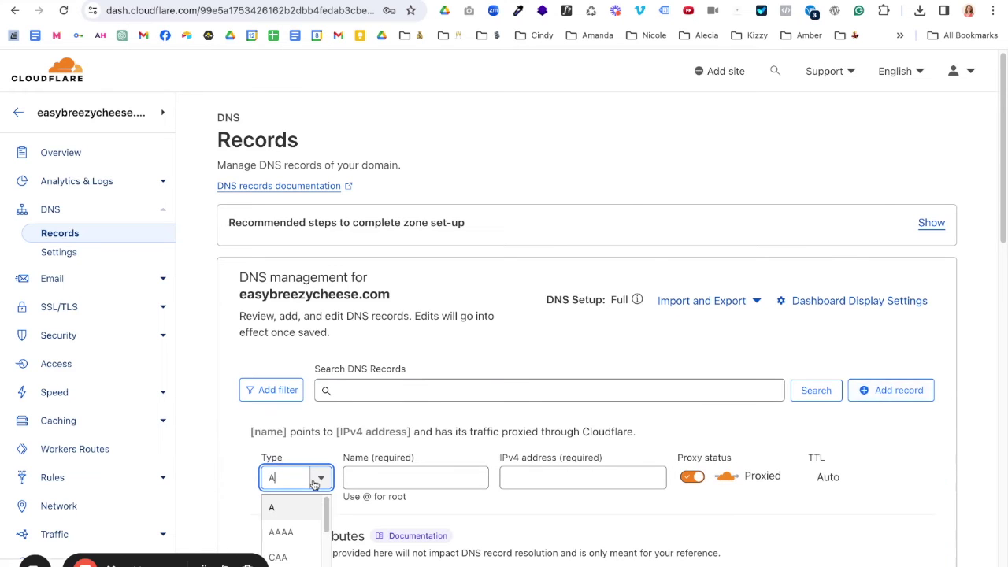
pyautogui.scroll(-3, 314, 484)
pyautogui.scroll(-3, 313, 395)
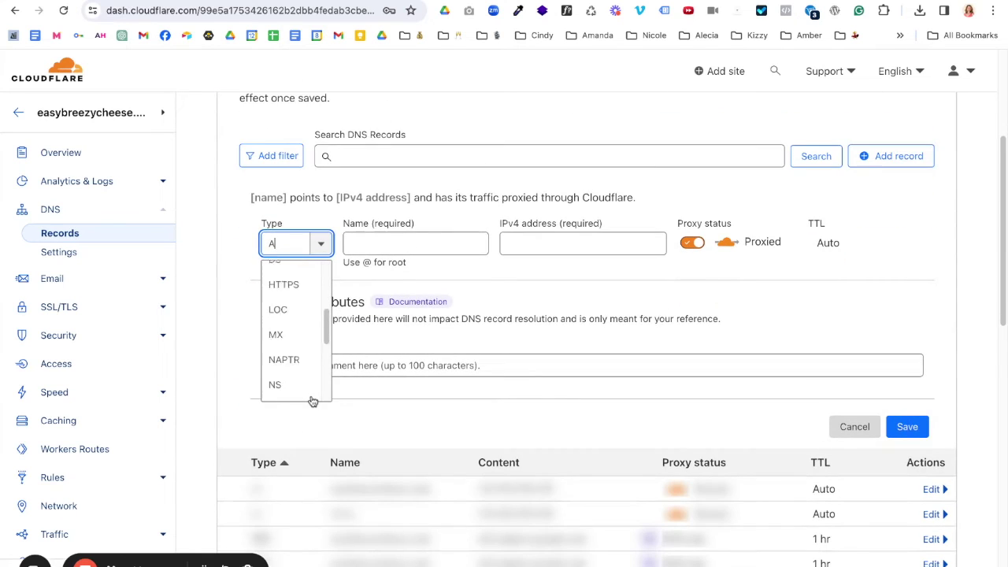
pyautogui.scroll(-3, 312, 398)
pyautogui.click(307, 364)
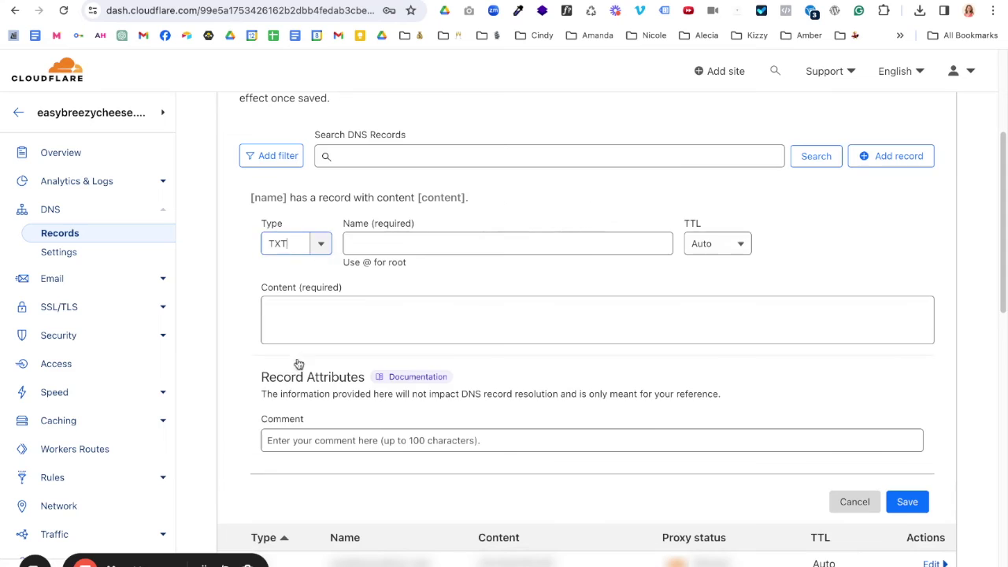
pyautogui.click(400, 251)
pyautogui.write('@')
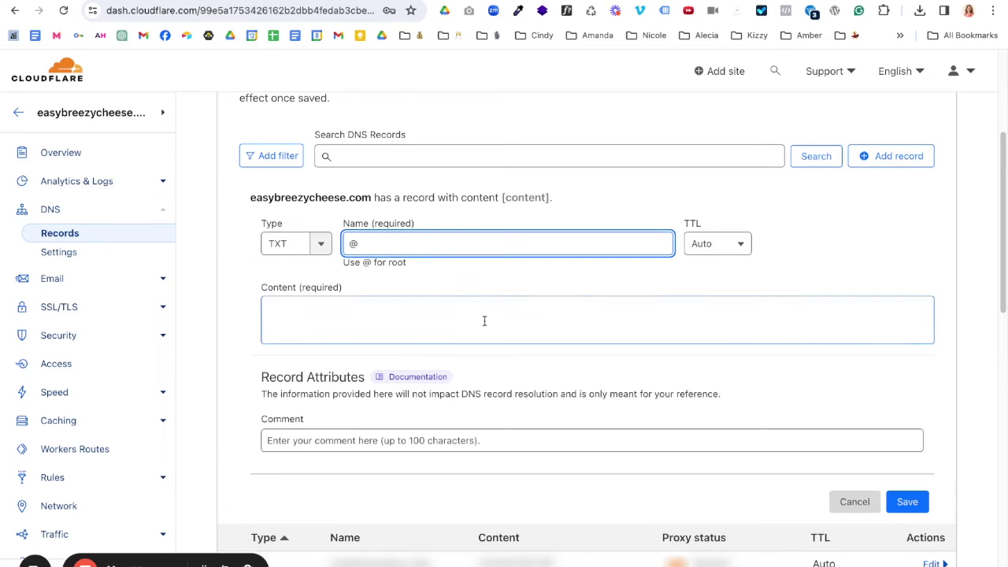
# Enter v=spf1 include:_spf.google.com ~all as the content of the root TXT record and save the record.
pyautogui.click(482, 318)
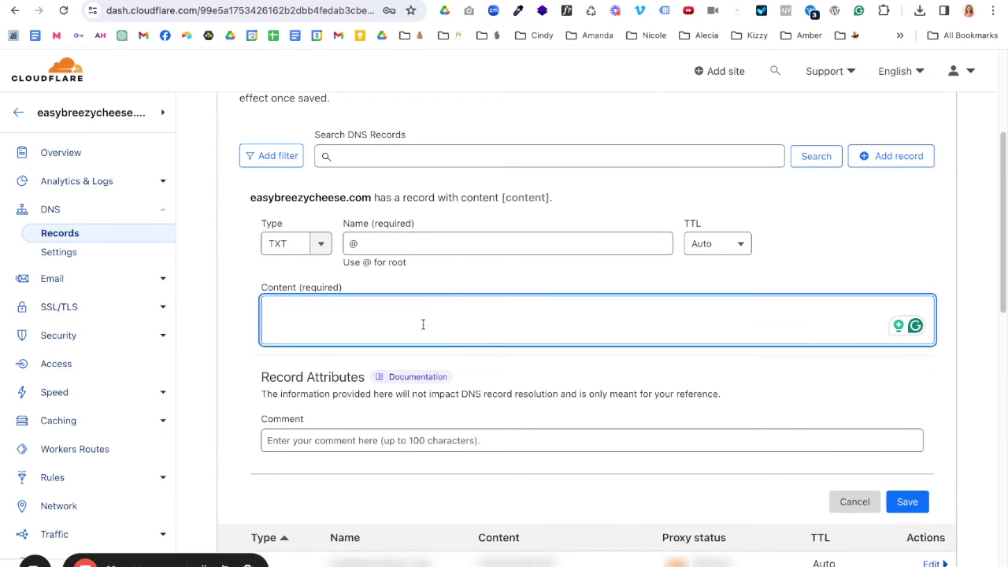
pyautogui.write('v=spf1')
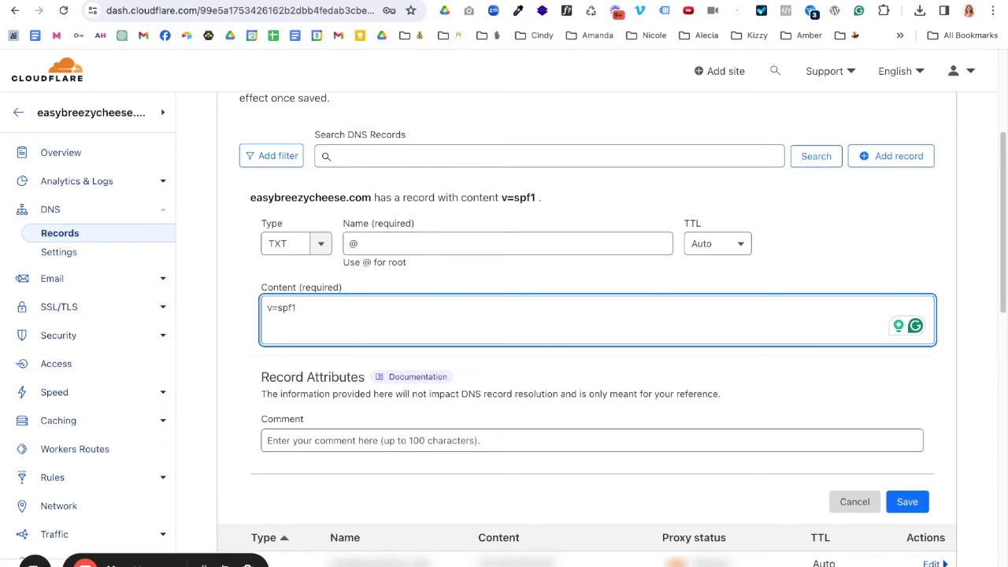
pyautogui.write('include:_spf.google.com')
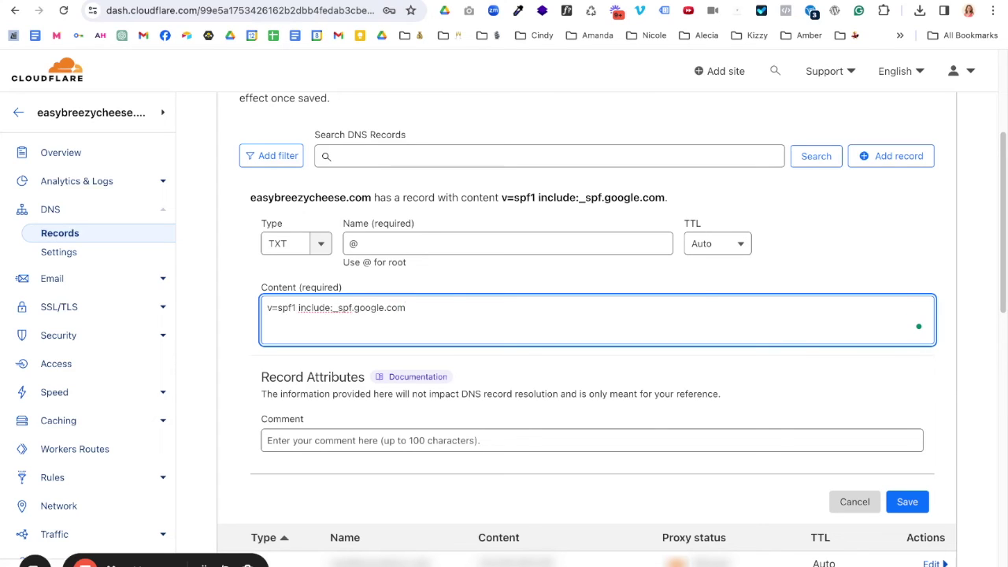
pyautogui.write(' ~all')
pyautogui.click(914, 507)
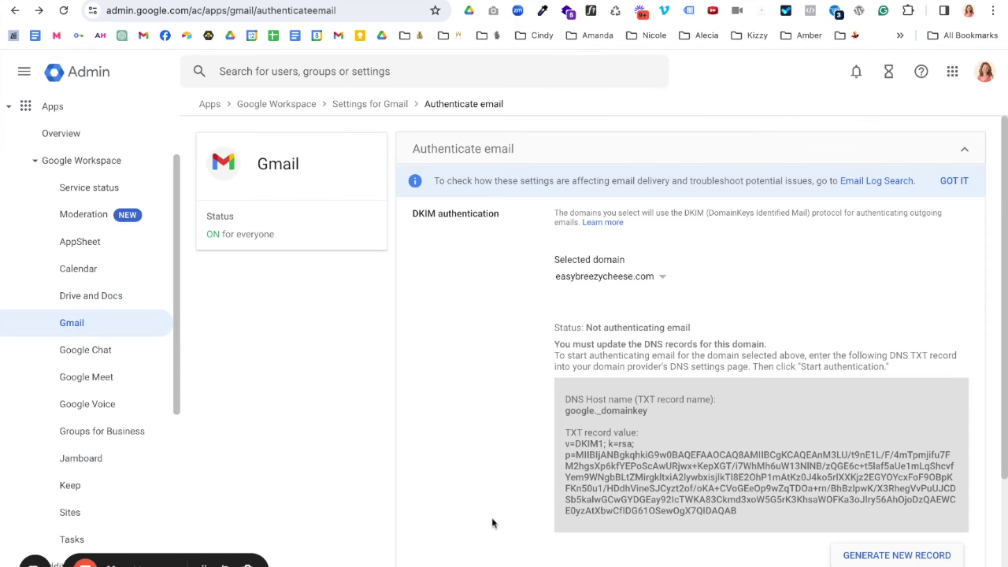
# Start DKIM authentication for easybreezycheese.com in the Gmail email authentication settings of the Google Admin console.
pyautogui.scroll(-4, 492, 522)
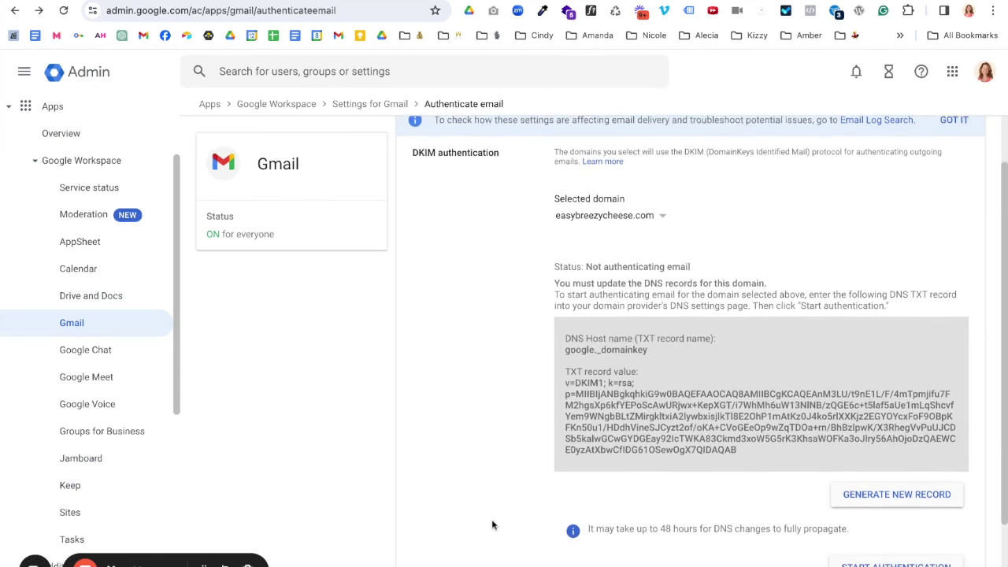
pyautogui.scroll(1, 491, 524)
pyautogui.scroll(-1, 512, 460)
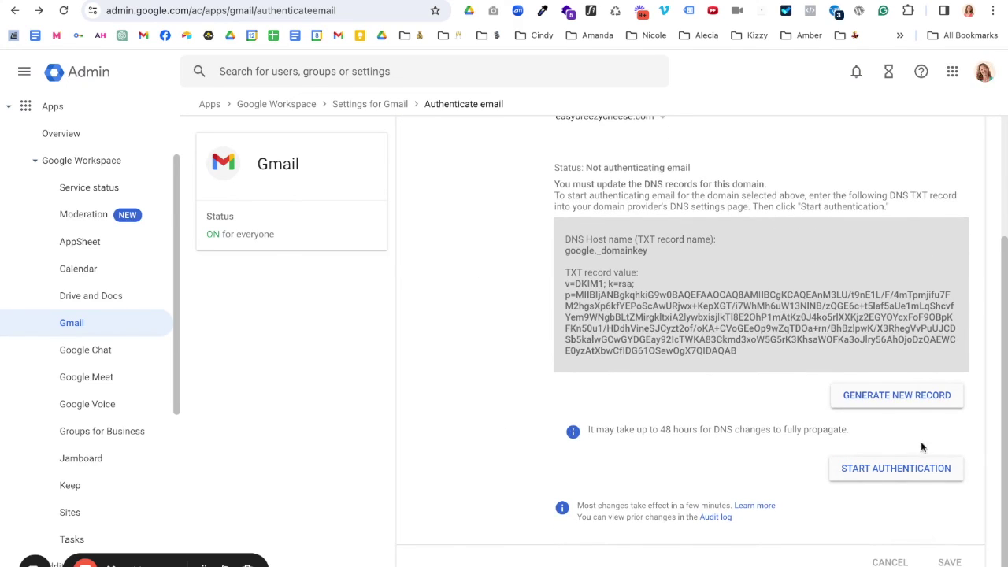
pyautogui.click(841, 478)
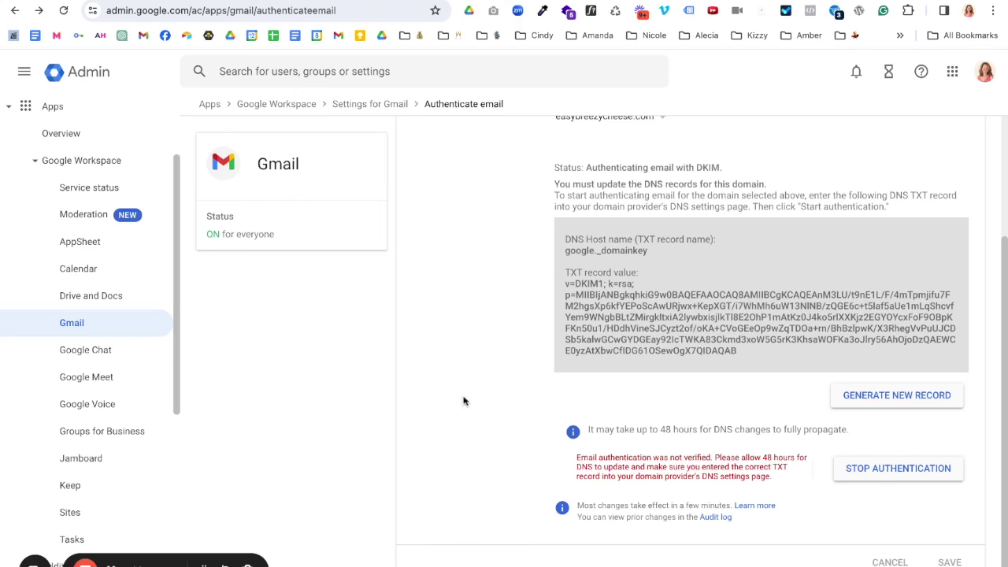
pyautogui.scroll(2, 463, 400)
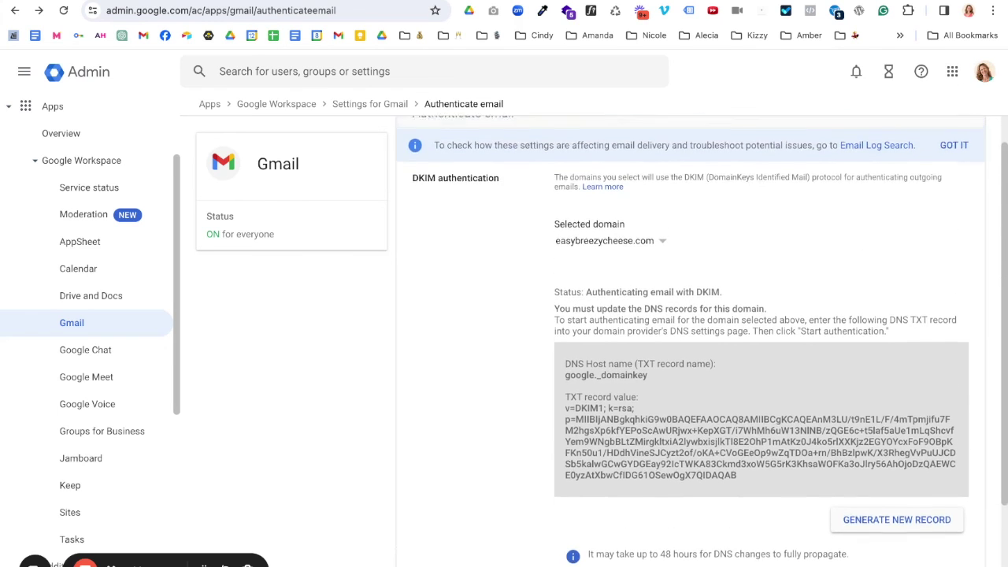